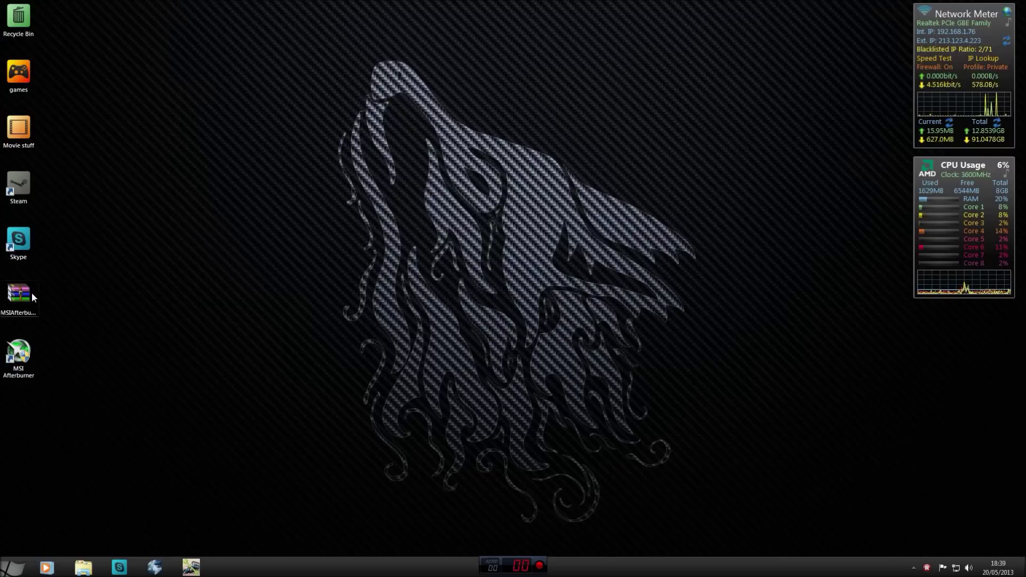
Open the MSI Afterburner setup archive, dismiss the license reminder, select MSIAfterburnerSetup231.exe, and close the archive.
{"action": "double_click", "coordinate": [31, 293]}
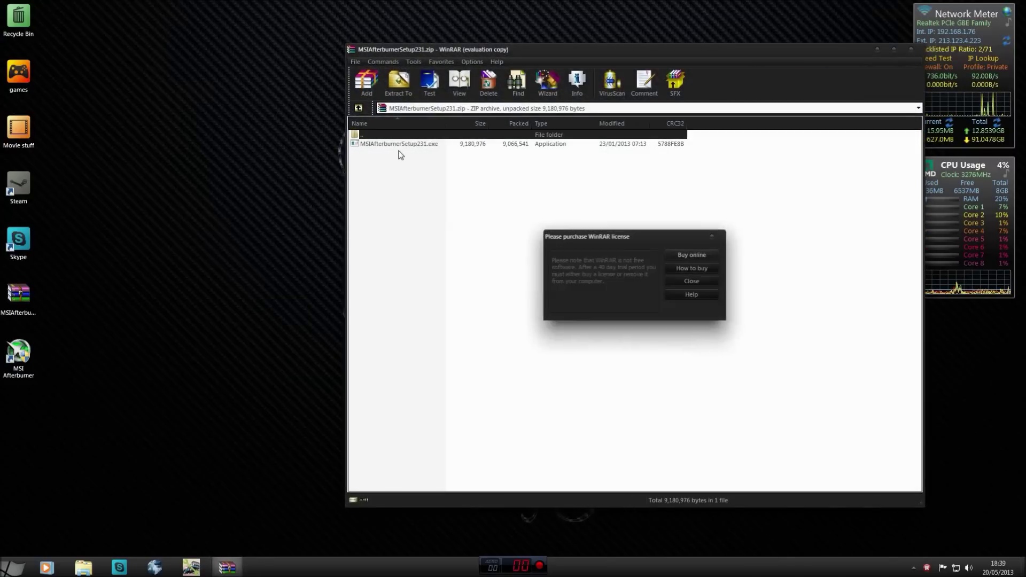
{"action": "left_click", "coordinate": [710, 282]}
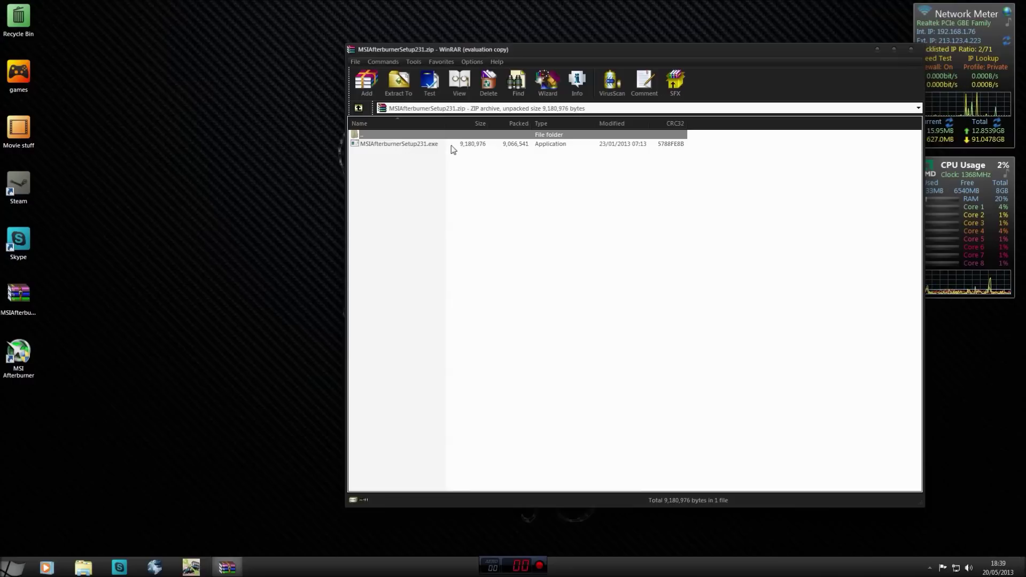
{"action": "left_click", "coordinate": [427, 144]}
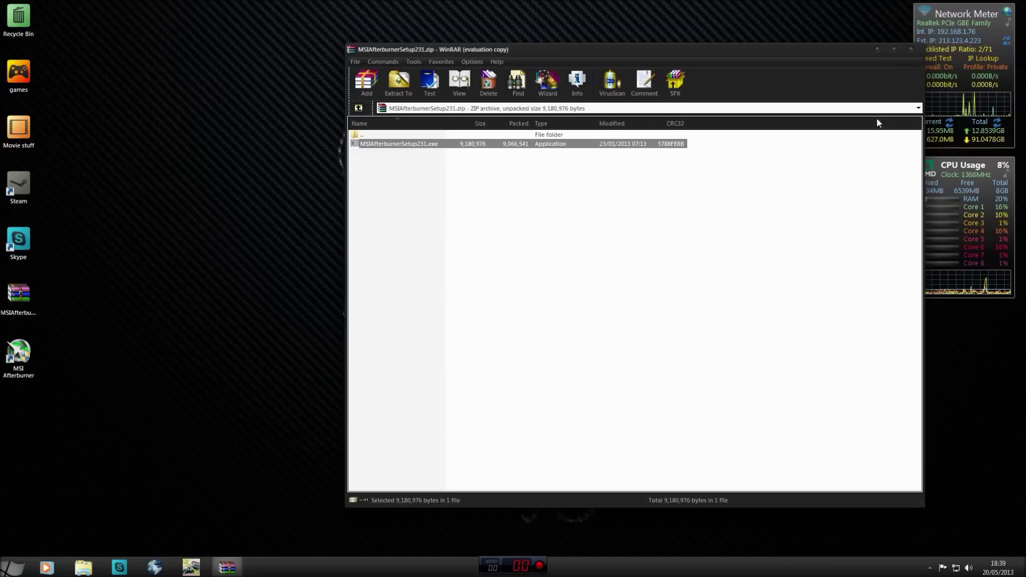
{"action": "left_click", "coordinate": [911, 49]}
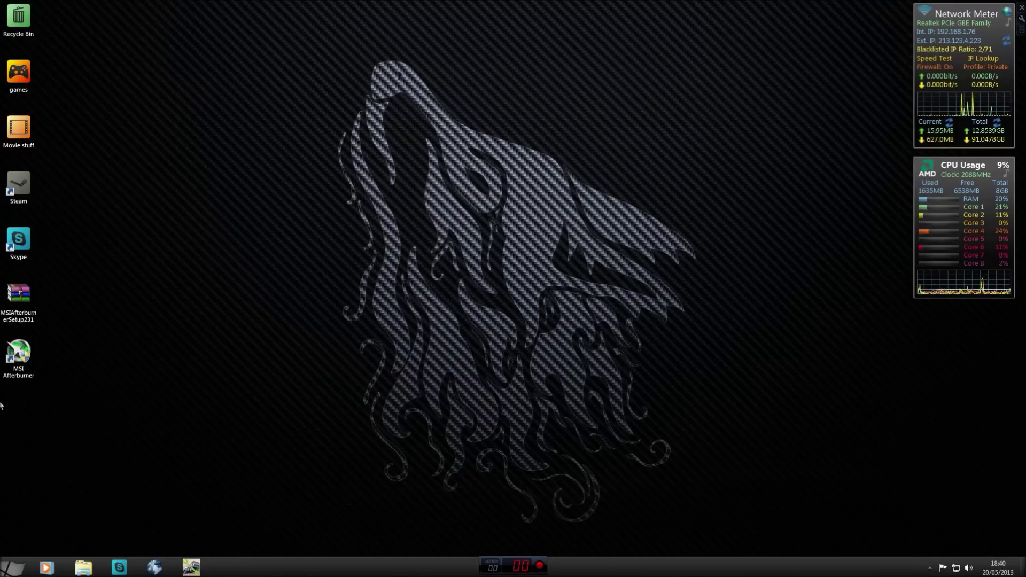
Launch MSI Afterburner with UAC approval, detach the hardware monitor, and reposition both windows.
{"action": "double_click", "coordinate": [21, 354]}
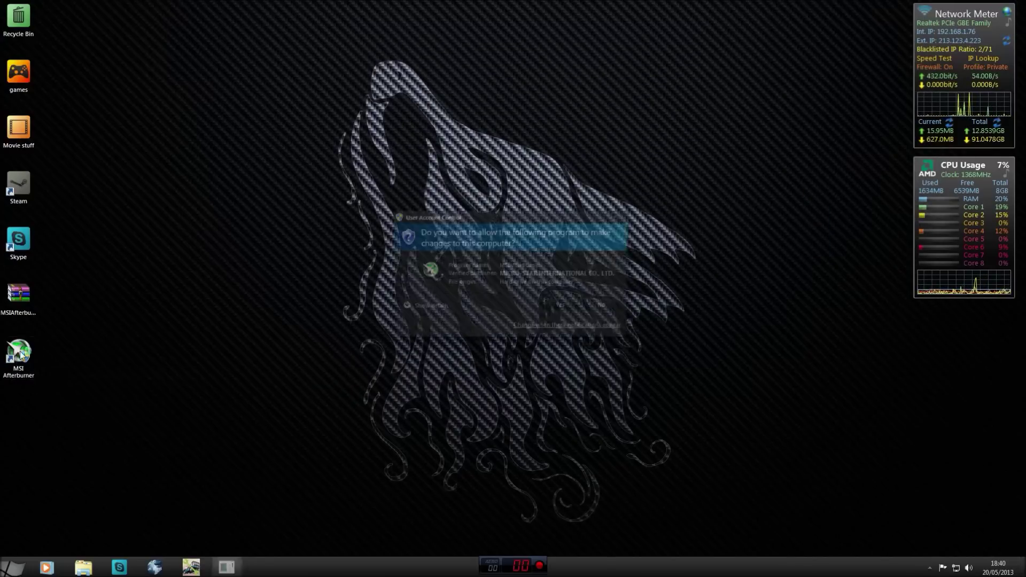
{"action": "left_click", "coordinate": [554, 310]}
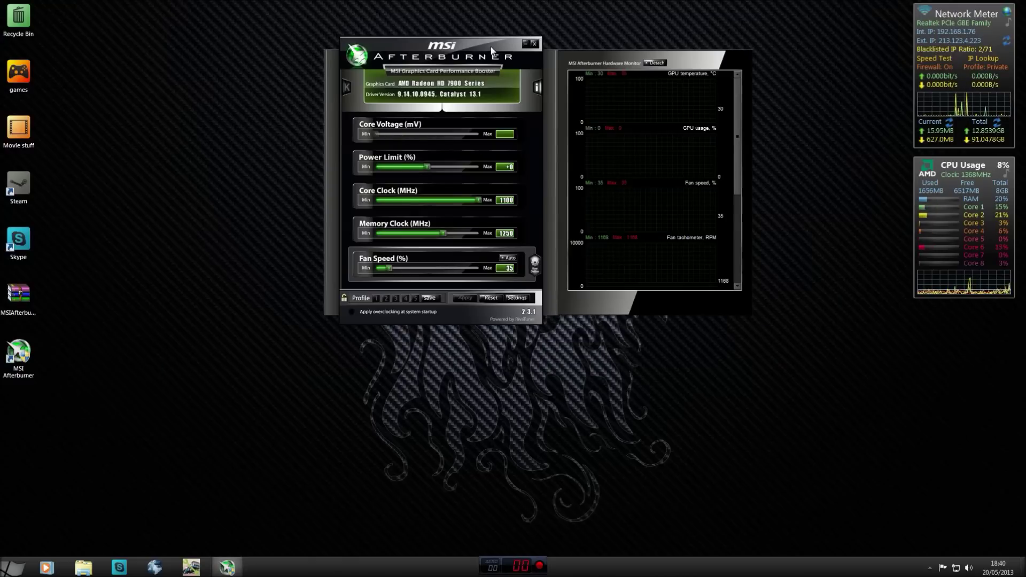
{"action": "left_click_drag", "start_coordinate": [491, 47], "coordinate": [464, 111]}
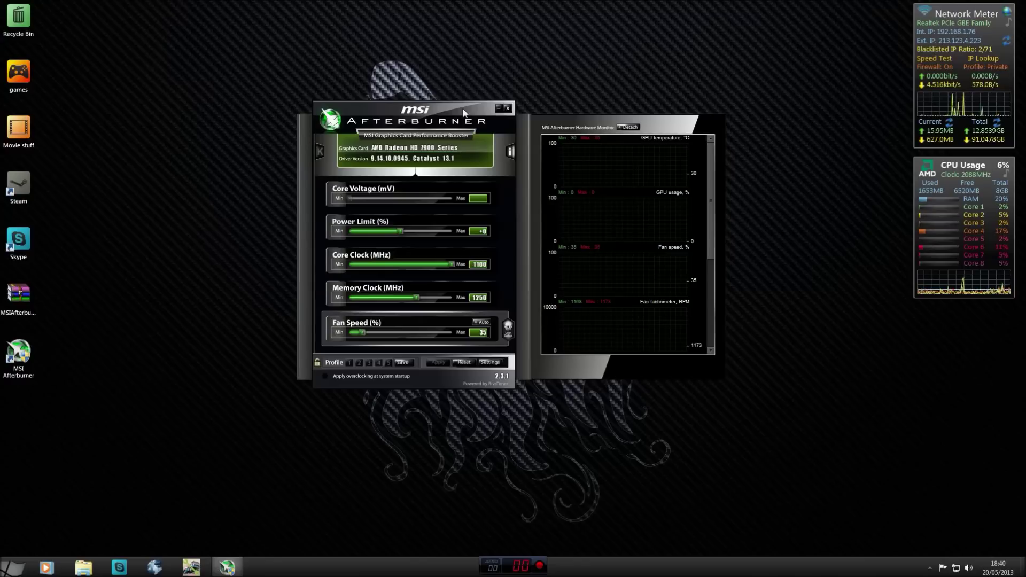
{"action": "left_click", "coordinate": [628, 128]}
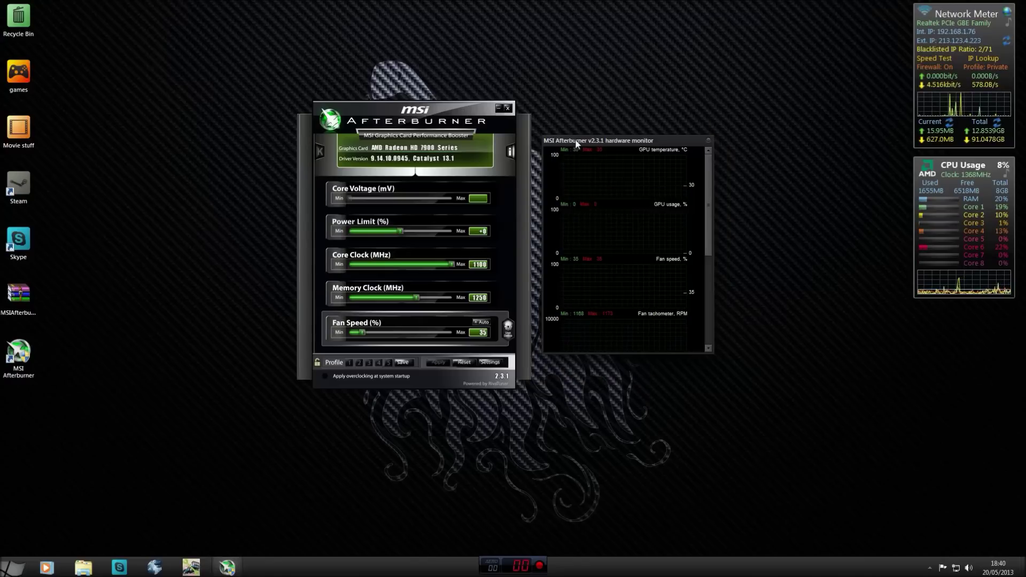
{"action": "left_click_drag", "start_coordinate": [506, 188], "coordinate": [566, 173]}
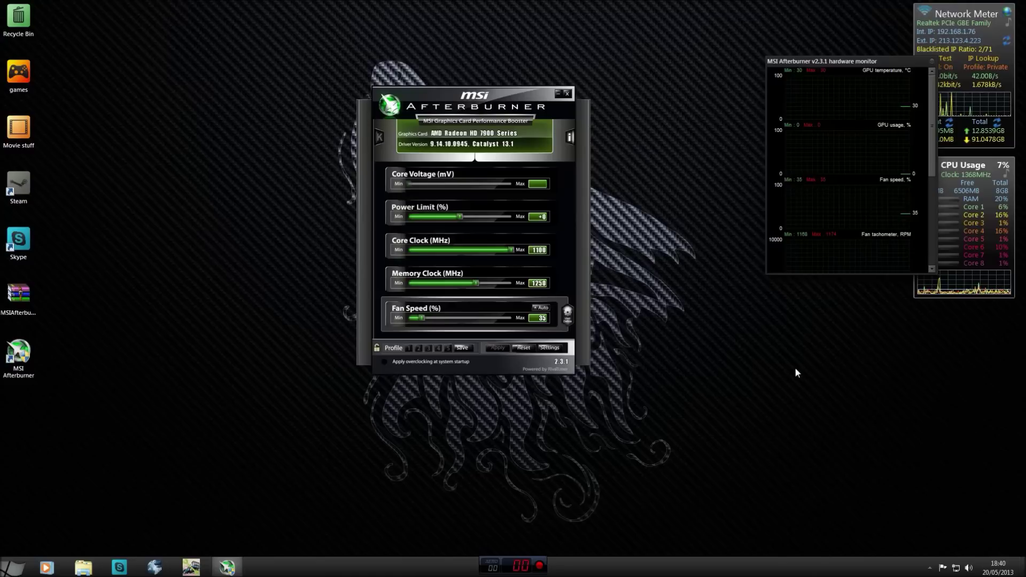
{"action": "left_click", "coordinate": [929, 567]}
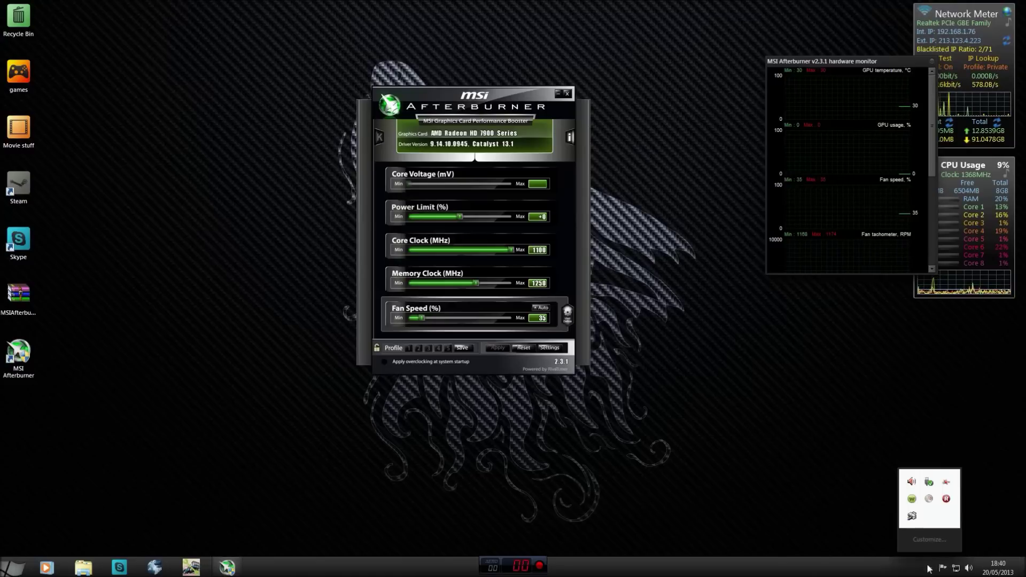
{"action": "double_click", "coordinate": [928, 499]}
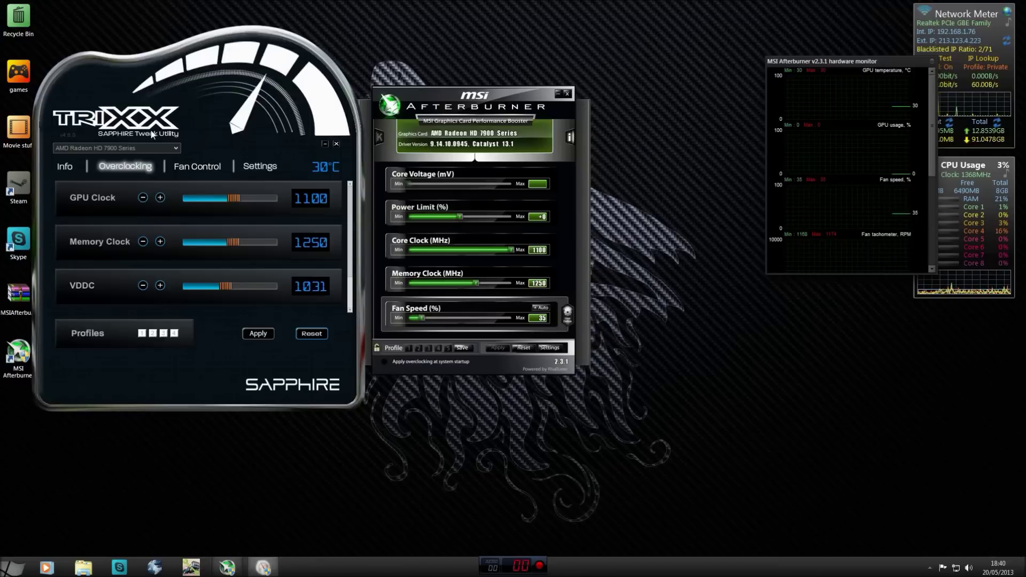
{"action": "left_click", "coordinate": [336, 144]}
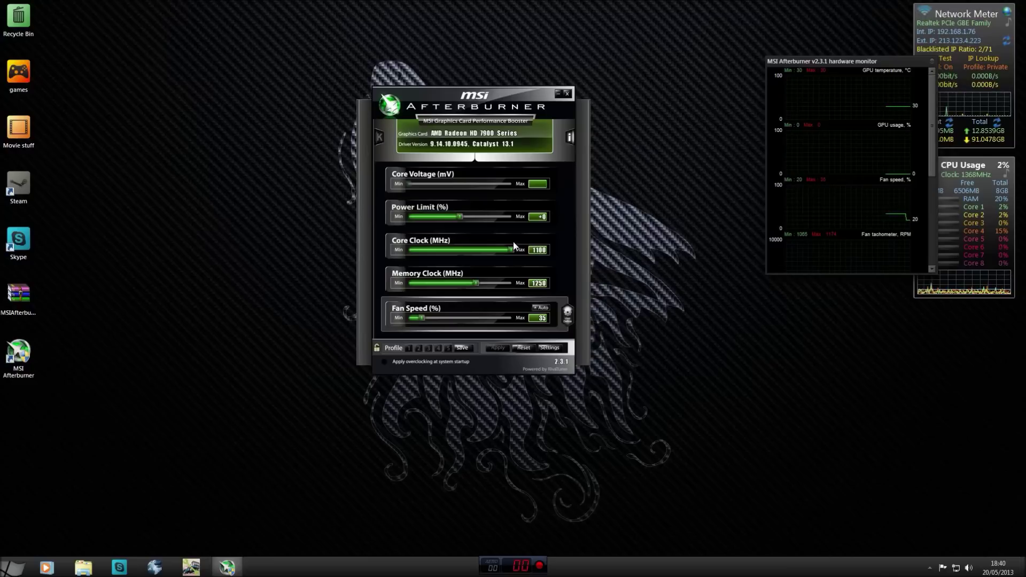
Drag the Core Clock slider left, lowering it from 1100 MHz to 1007 MHz.
{"action": "mouse_move", "coordinate": [510, 250]}
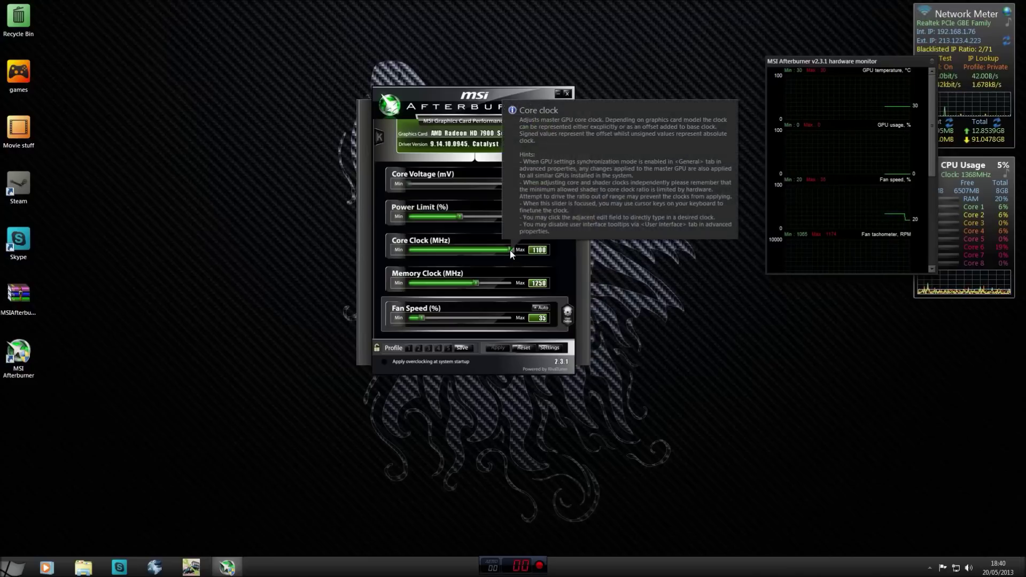
{"action": "left_click", "coordinate": [513, 249]}
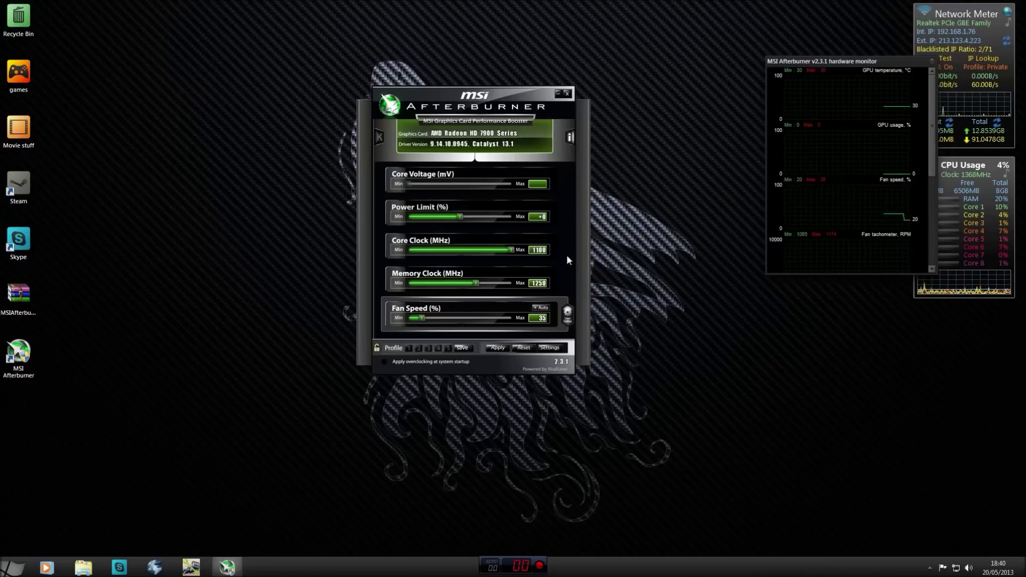
{"action": "mouse_move", "coordinate": [512, 251]}
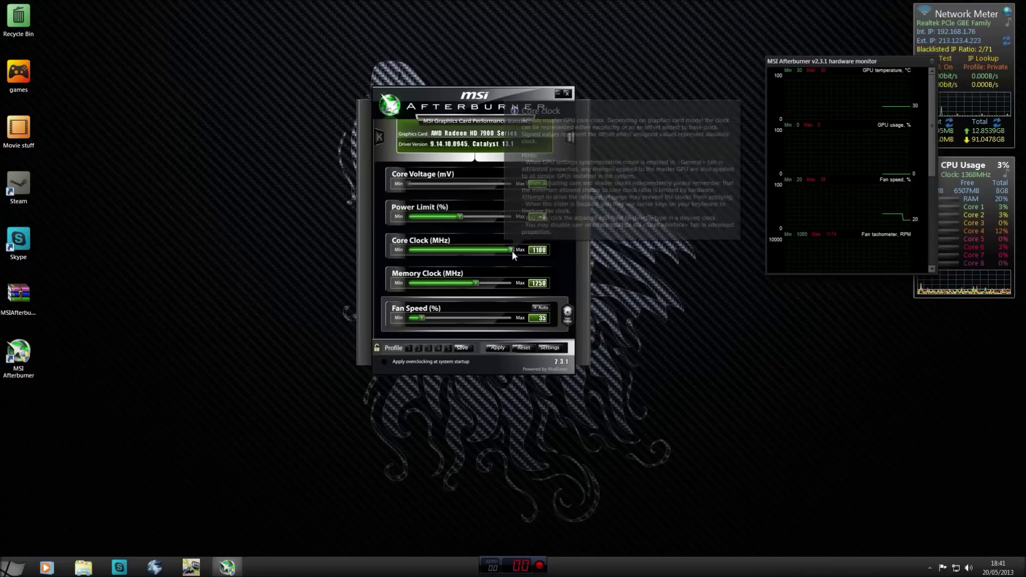
{"action": "left_click_drag", "start_coordinate": [512, 251], "coordinate": [495, 250]}
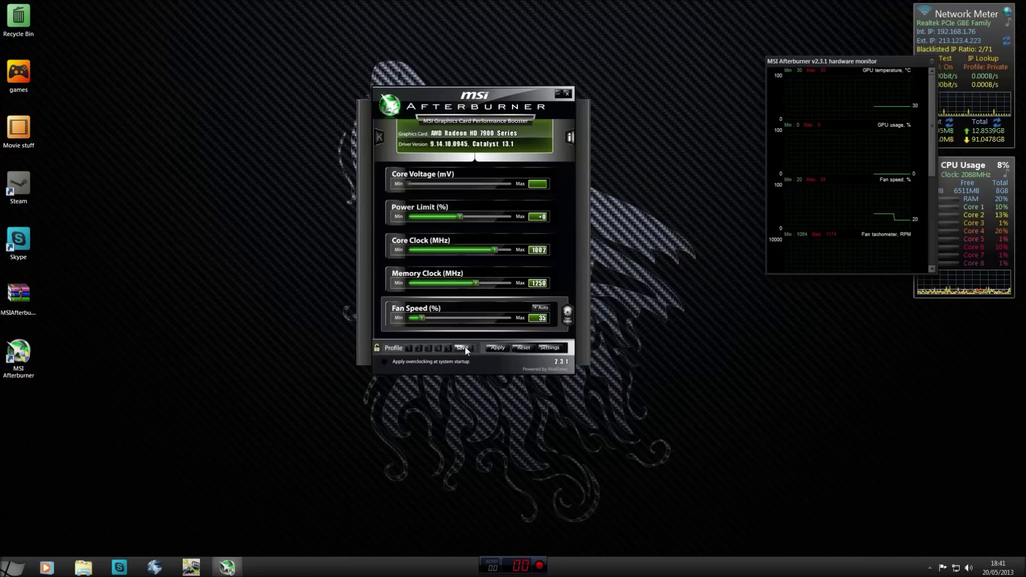
Save the 1007 MHz core clock to profile 1, apply it, then open the Start menu.
{"action": "left_click", "coordinate": [408, 348]}
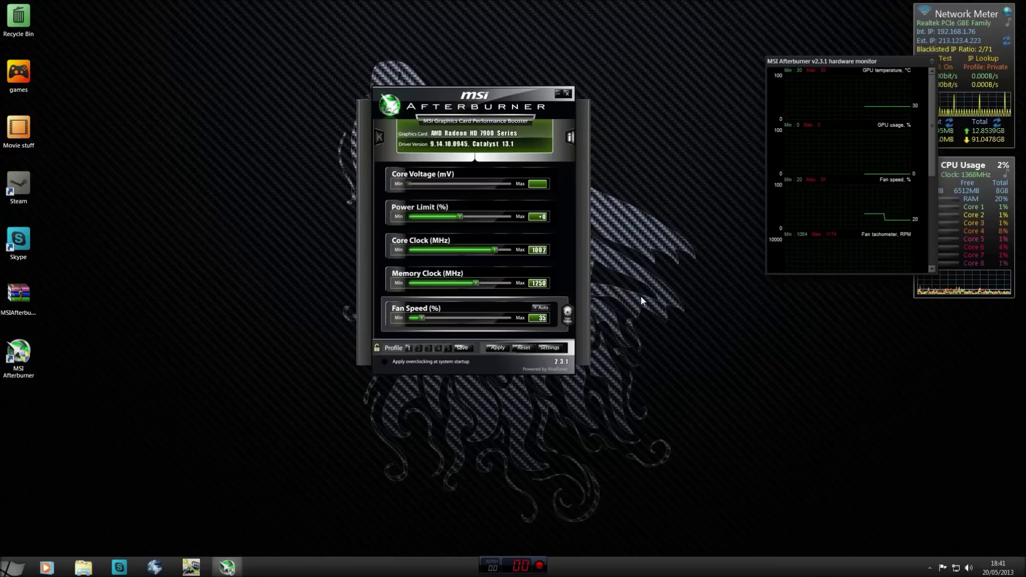
{"action": "left_click_drag", "start_coordinate": [780, 65], "coordinate": [731, 75]}
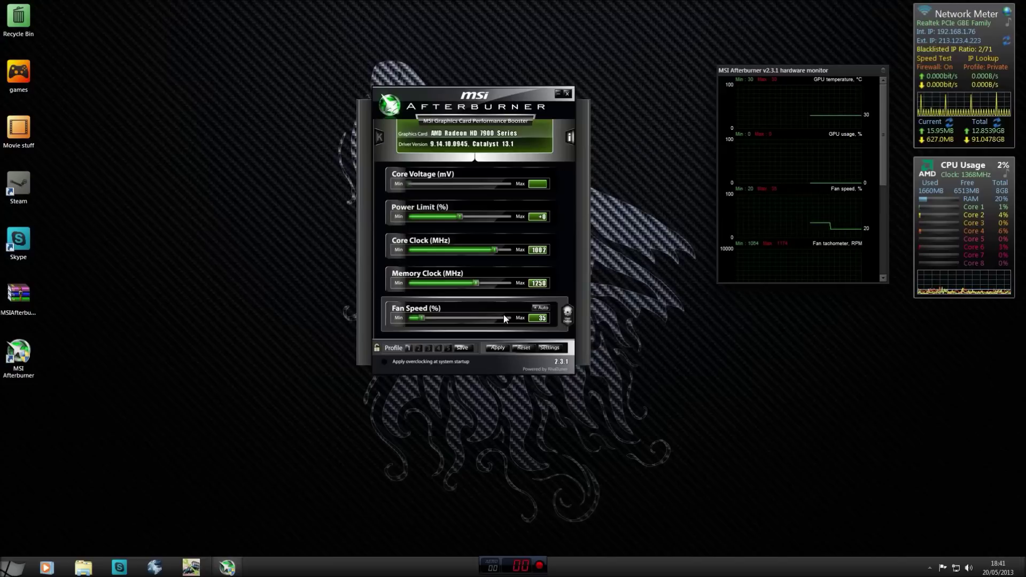
{"action": "left_click", "coordinate": [498, 348]}
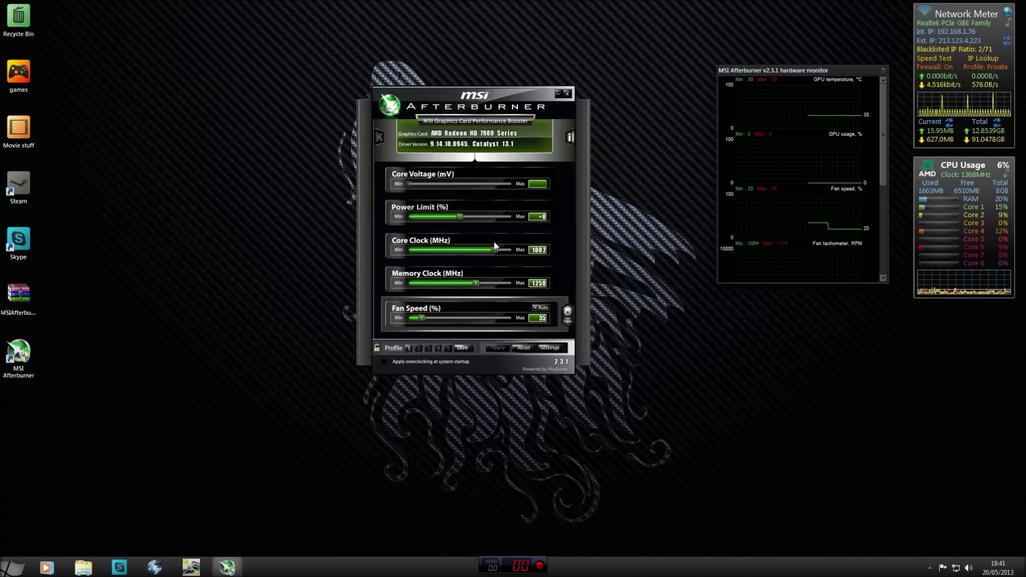
{"action": "key", "text": "super"}
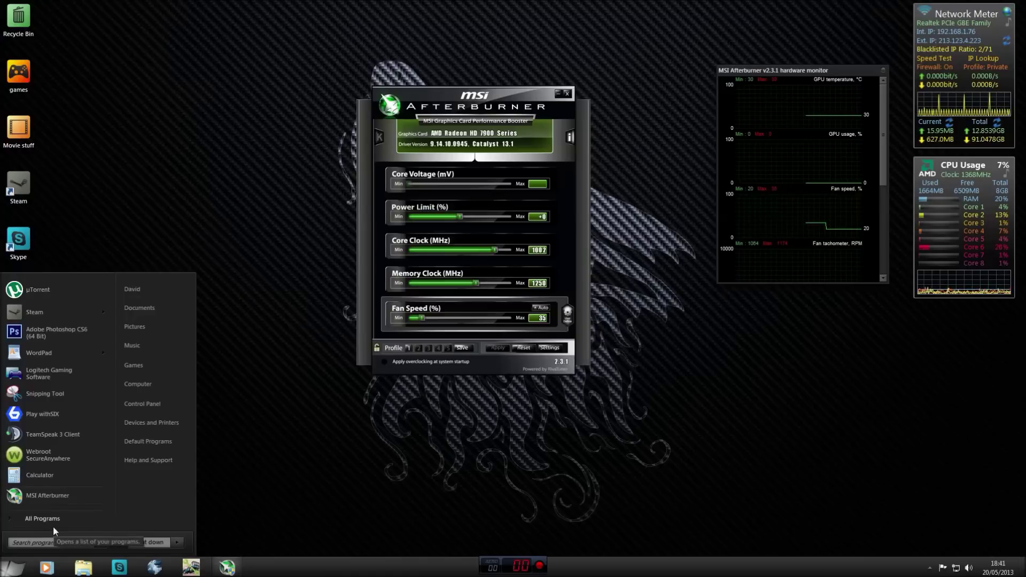
{"action": "left_click", "coordinate": [236, 539]}
{"action": "left_click", "coordinate": [930, 568]}
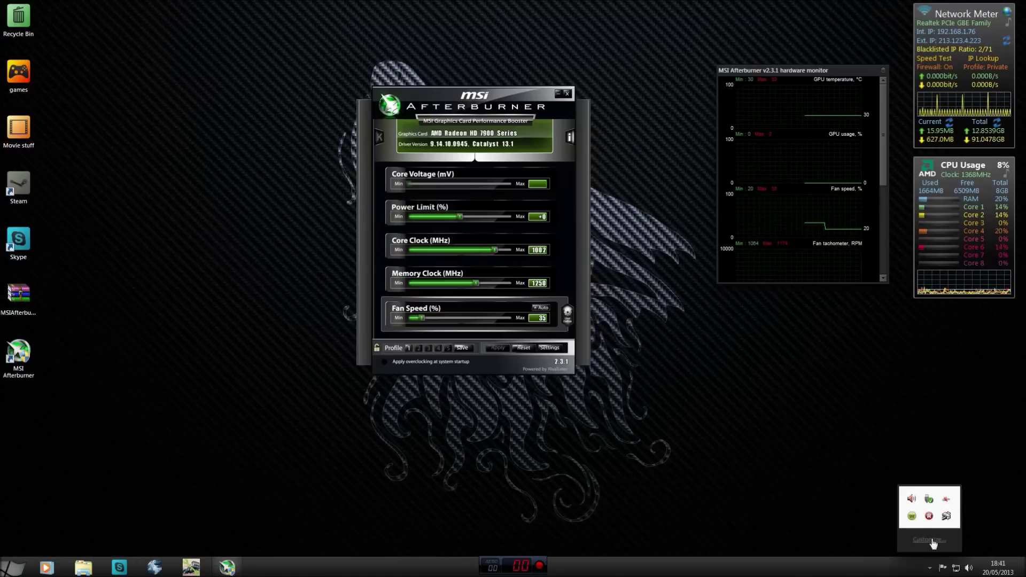
{"action": "key", "text": "super"}
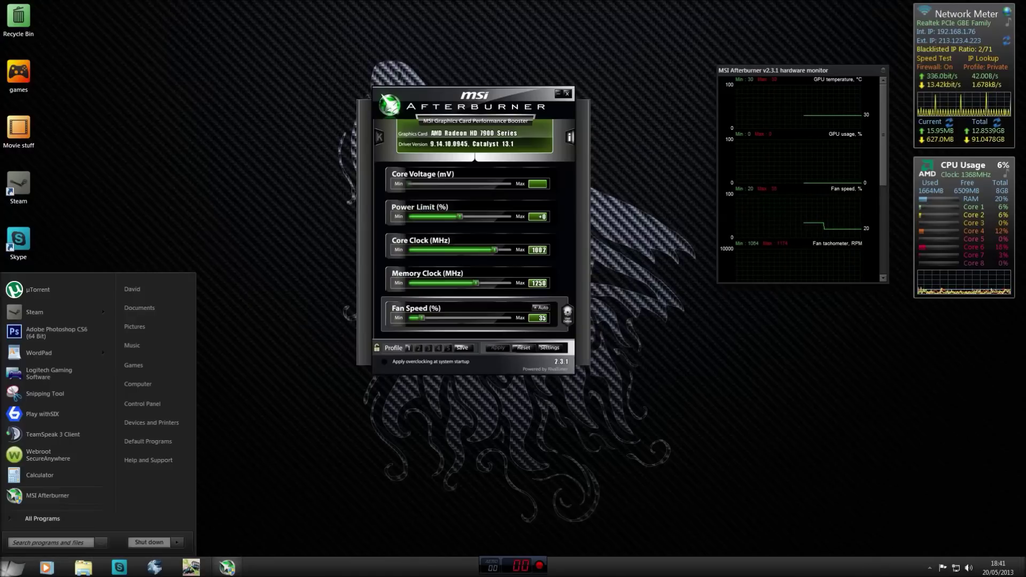
{"action": "key", "text": "Return"}
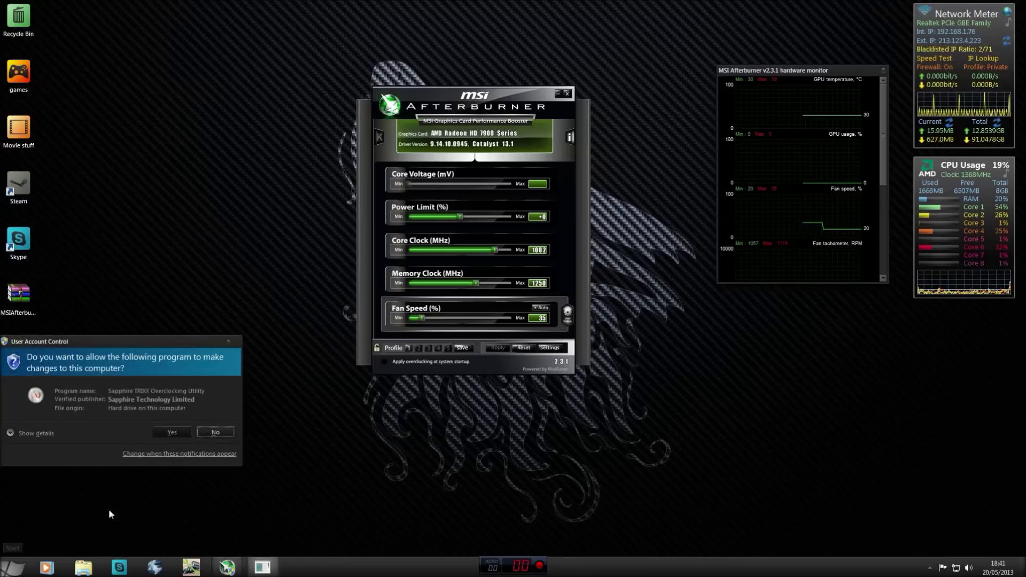
{"action": "left_click", "coordinate": [168, 435]}
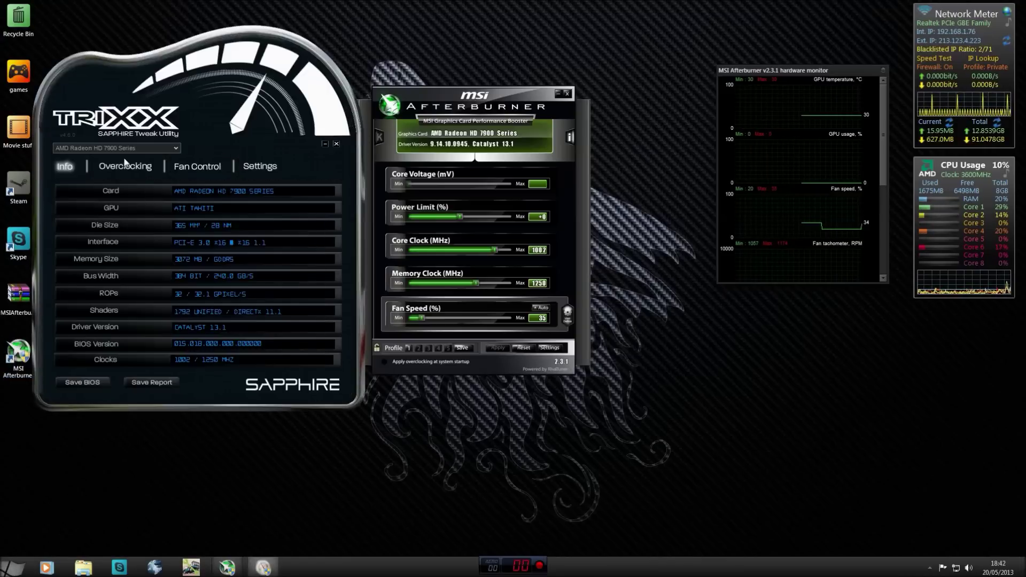
{"action": "left_click", "coordinate": [126, 167]}
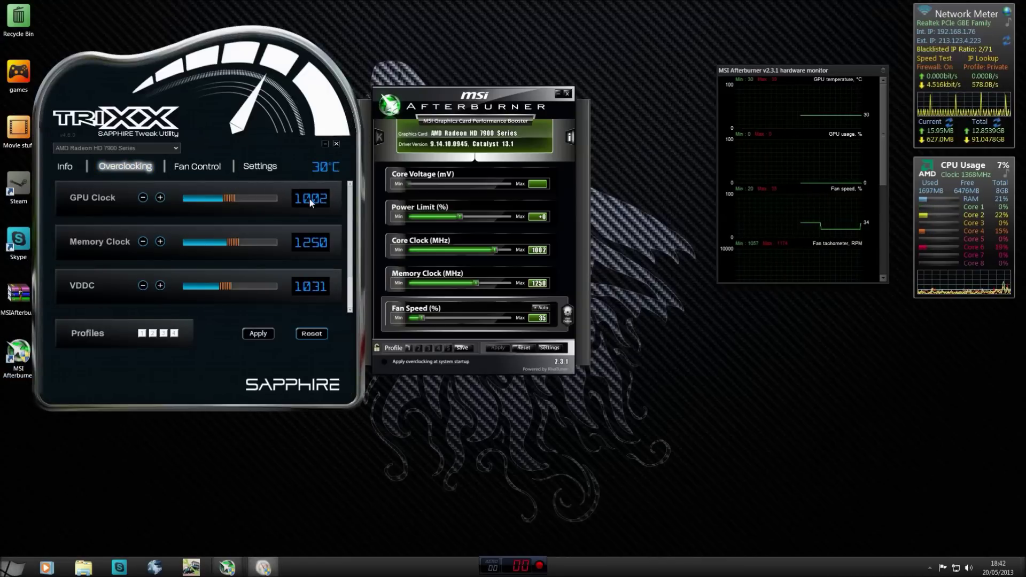
{"action": "left_click", "coordinate": [335, 145]}
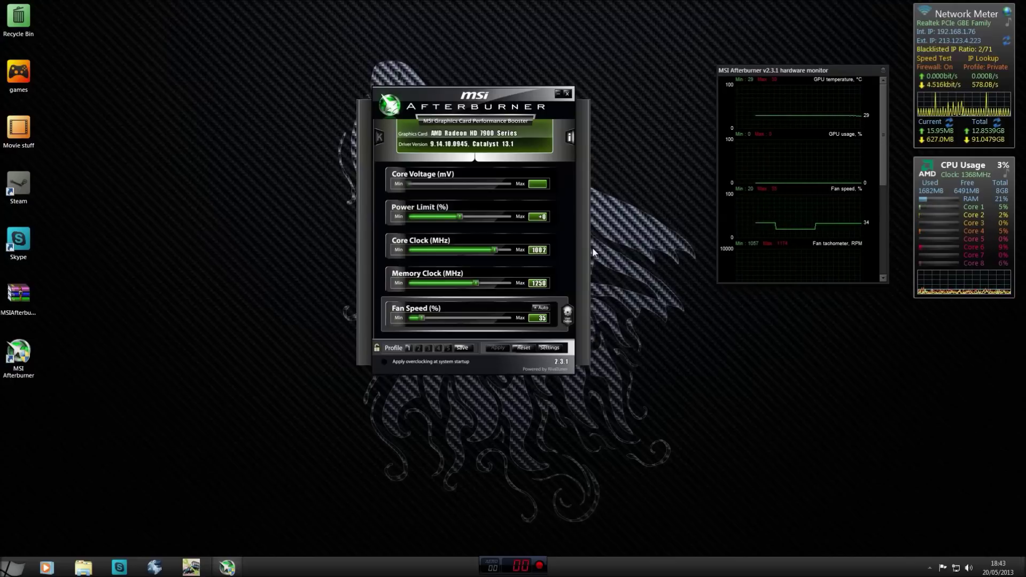
{"action": "left_click", "coordinate": [557, 94]}
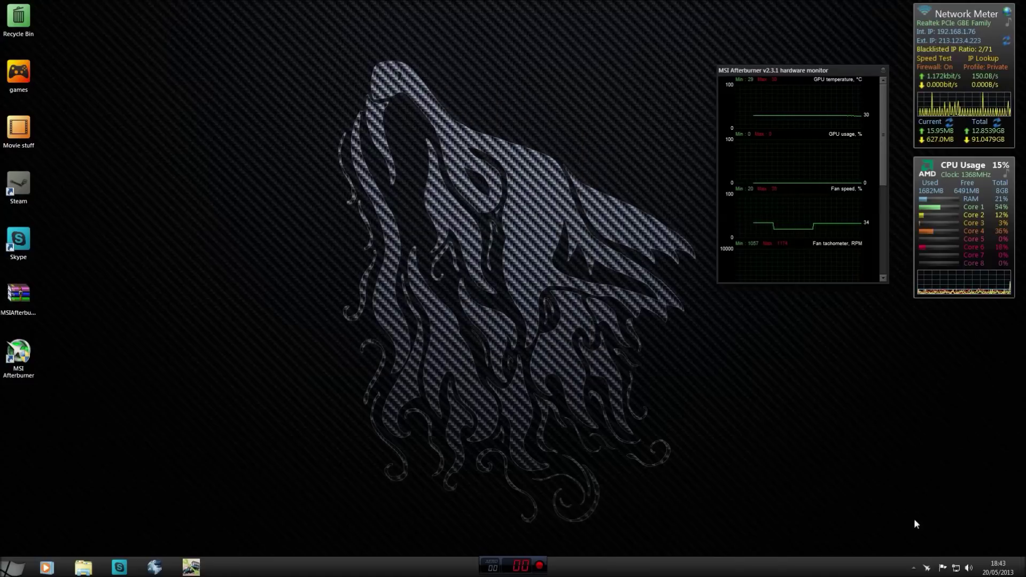
{"action": "left_click", "coordinate": [927, 568]}
{"action": "left_click", "coordinate": [929, 568]}
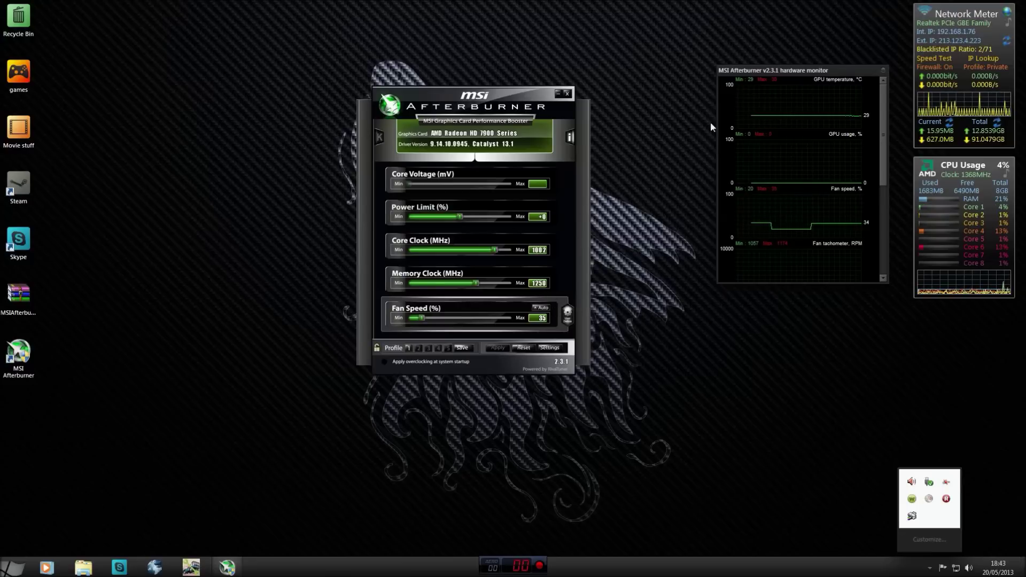
{"action": "left_click", "coordinate": [774, 107]}
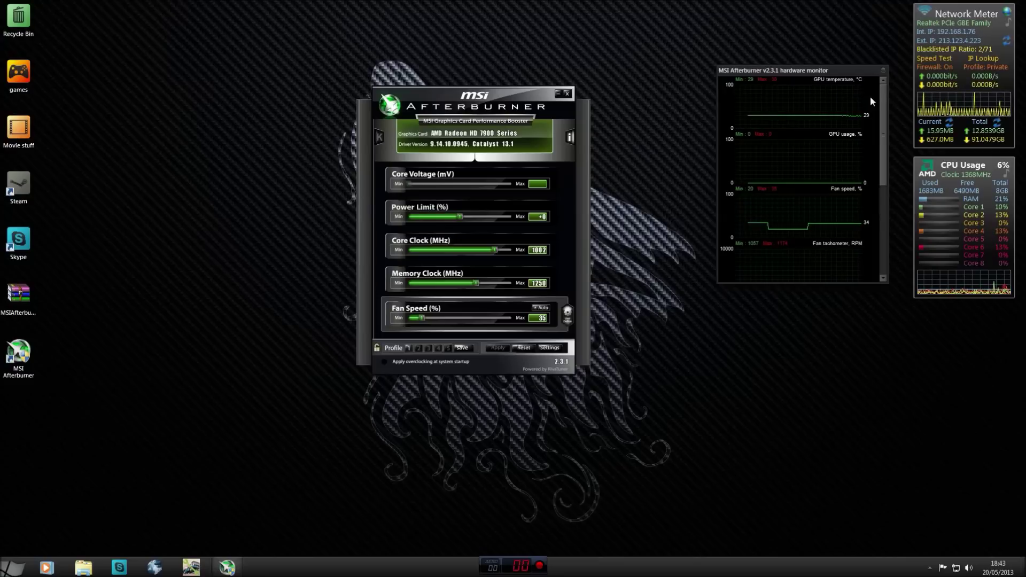
{"action": "left_click", "coordinate": [155, 568]}
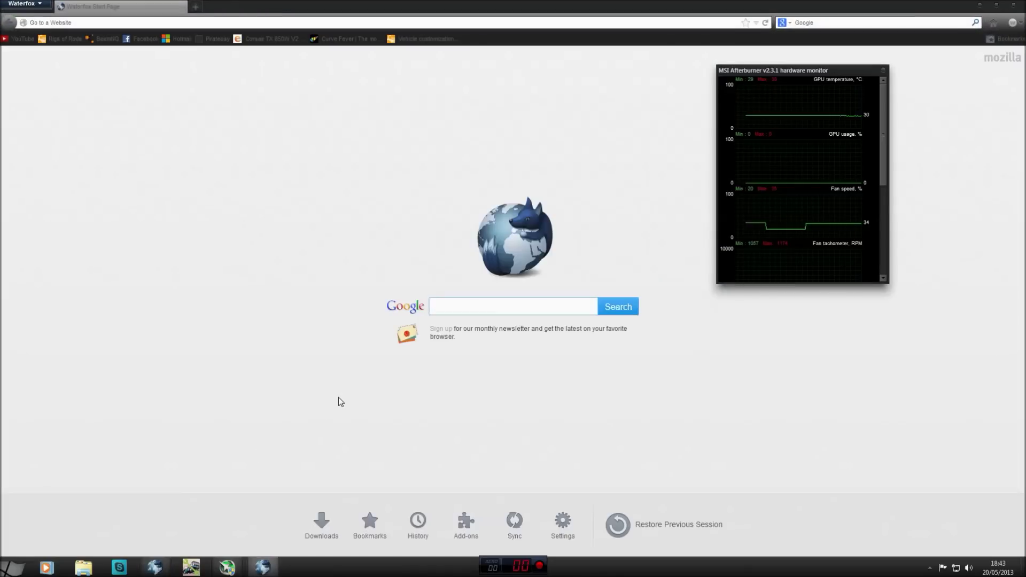
Search 'hd 7950 max temp', read the Tom's Hardware safe-temps thread, then close Waterfox.
{"action": "type", "text": "hd 7950 max temp"}
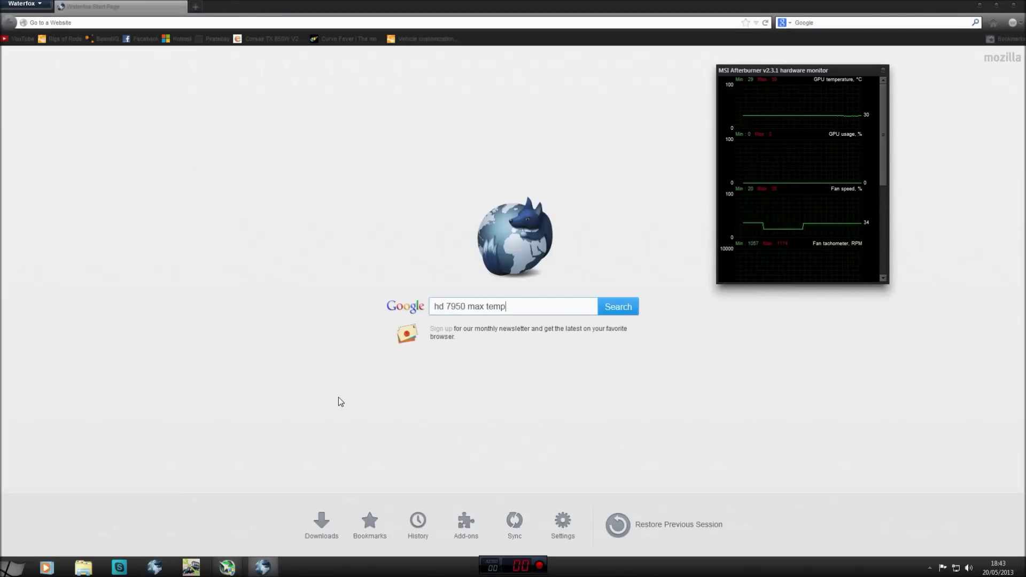
{"action": "key", "text": "Return"}
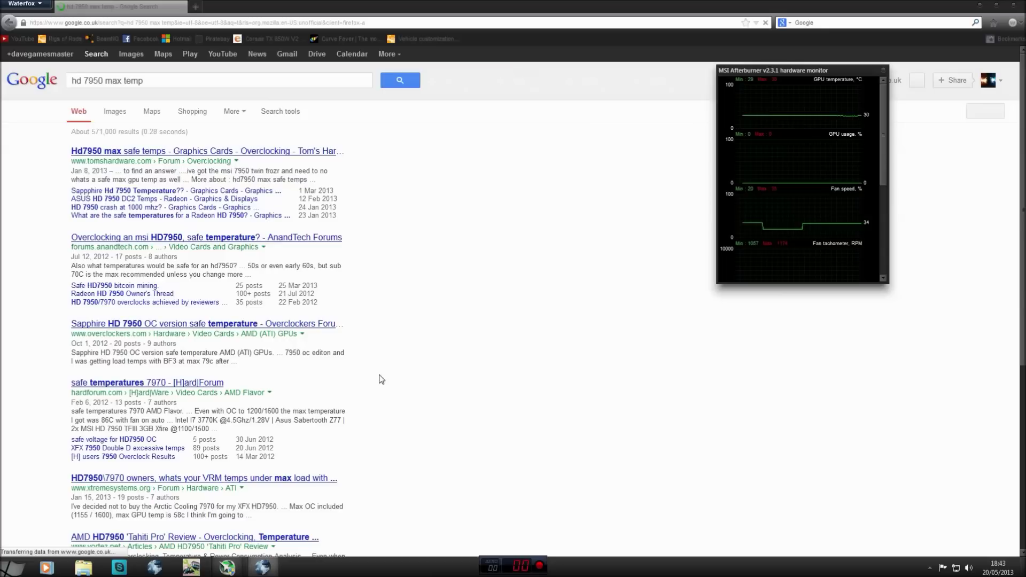
{"action": "left_click", "coordinate": [245, 192]}
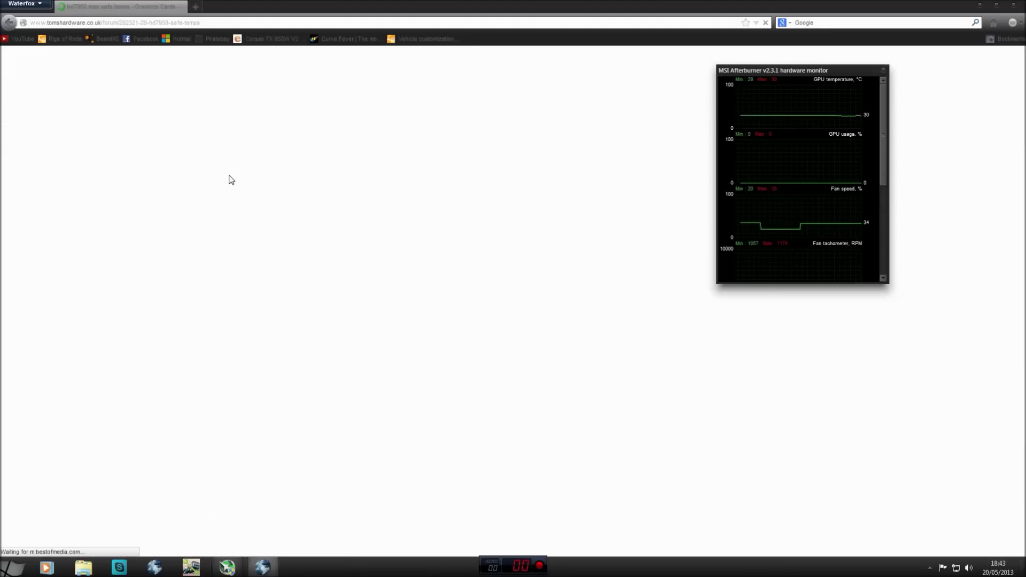
{"action": "scroll", "coordinate": [81, 204], "scroll_direction": "down", "scroll_amount": 2}
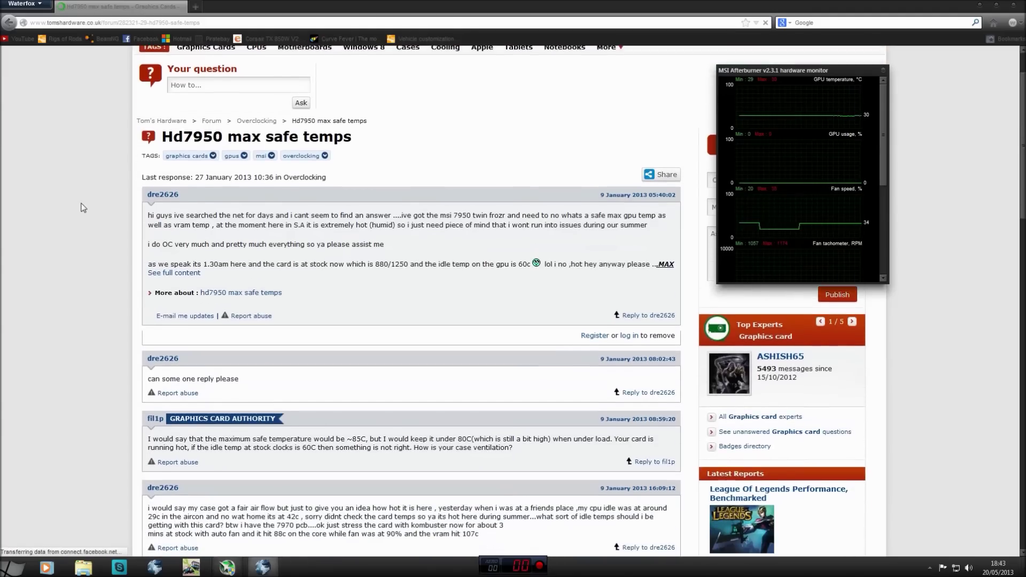
{"action": "scroll", "coordinate": [83, 205], "scroll_direction": "down", "scroll_amount": 2}
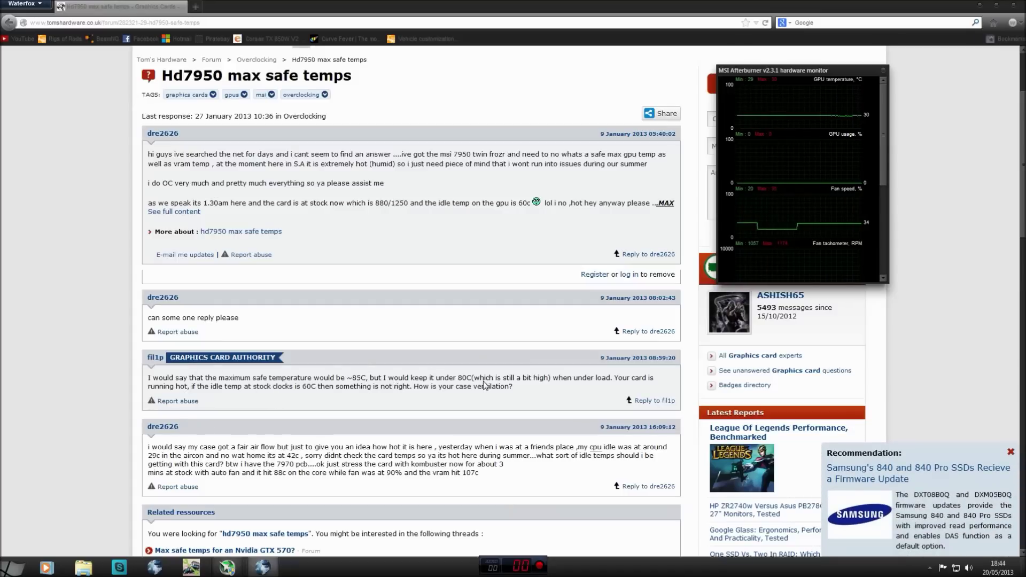
{"action": "left_click", "coordinate": [1011, 5]}
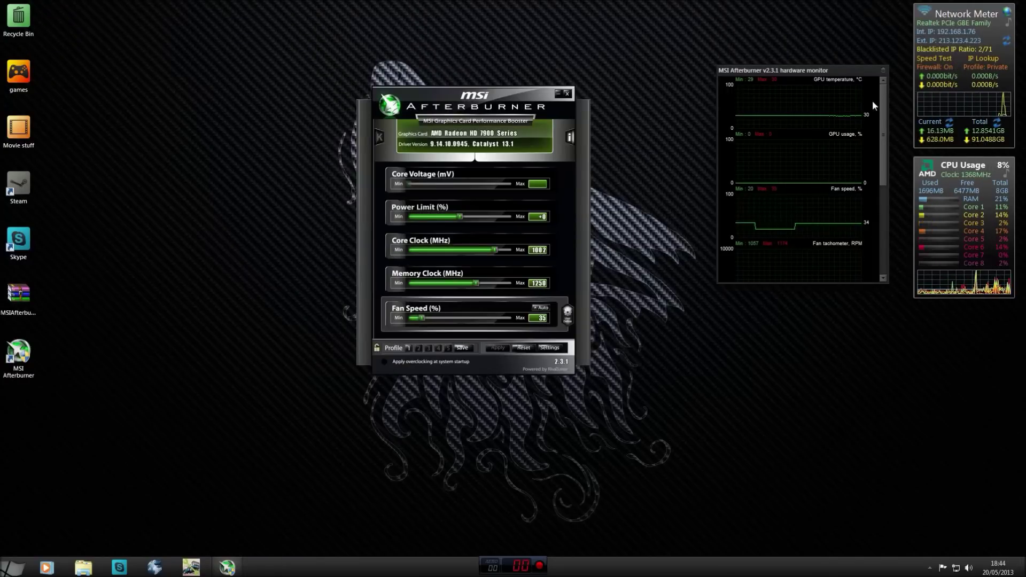
Drag the hardware monitor window up to the top-right corner over the desktop gadgets.
{"action": "left_click_drag", "start_coordinate": [846, 72], "coordinate": [862, 37]}
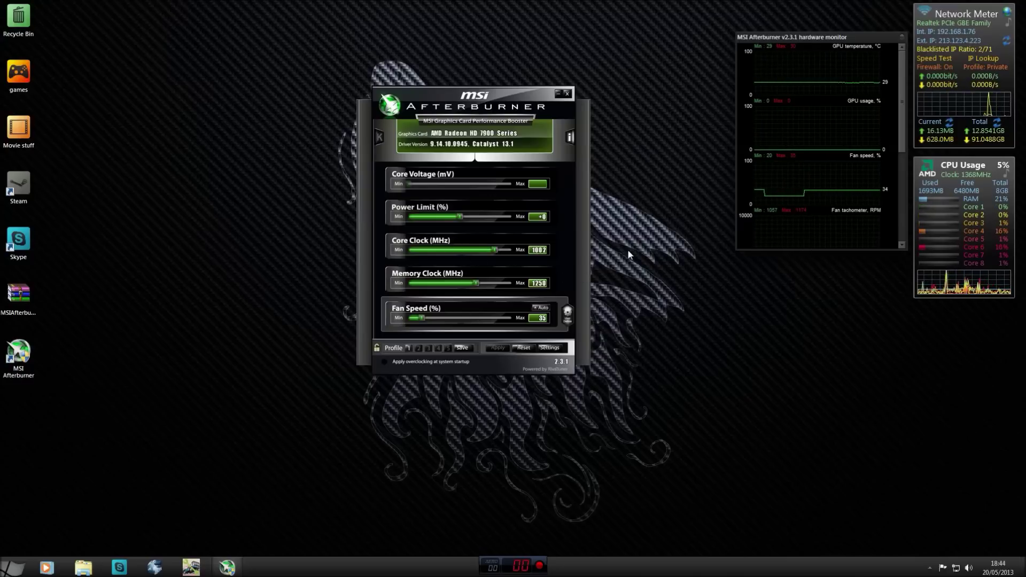
{"action": "mouse_move", "coordinate": [493, 248]}
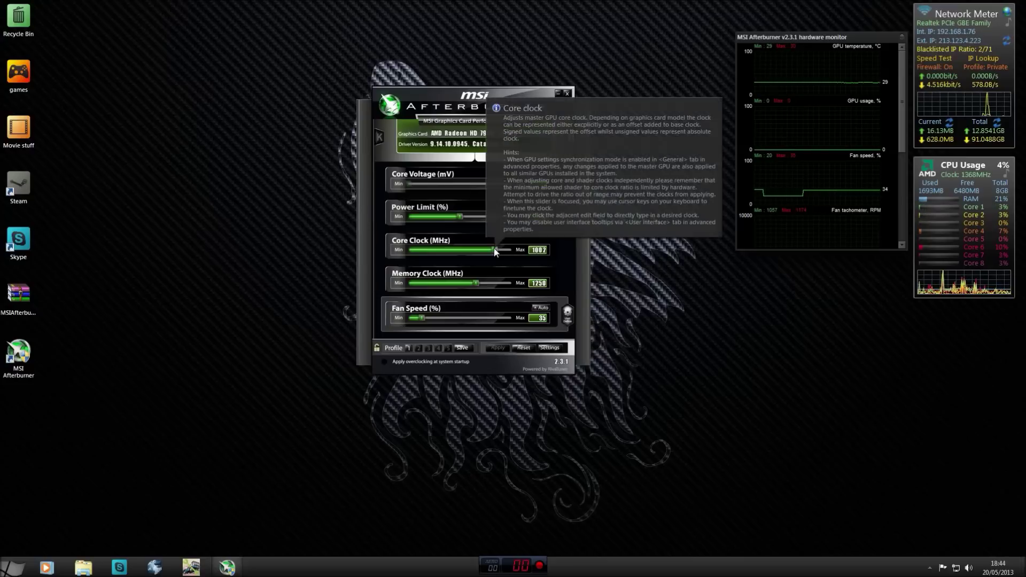